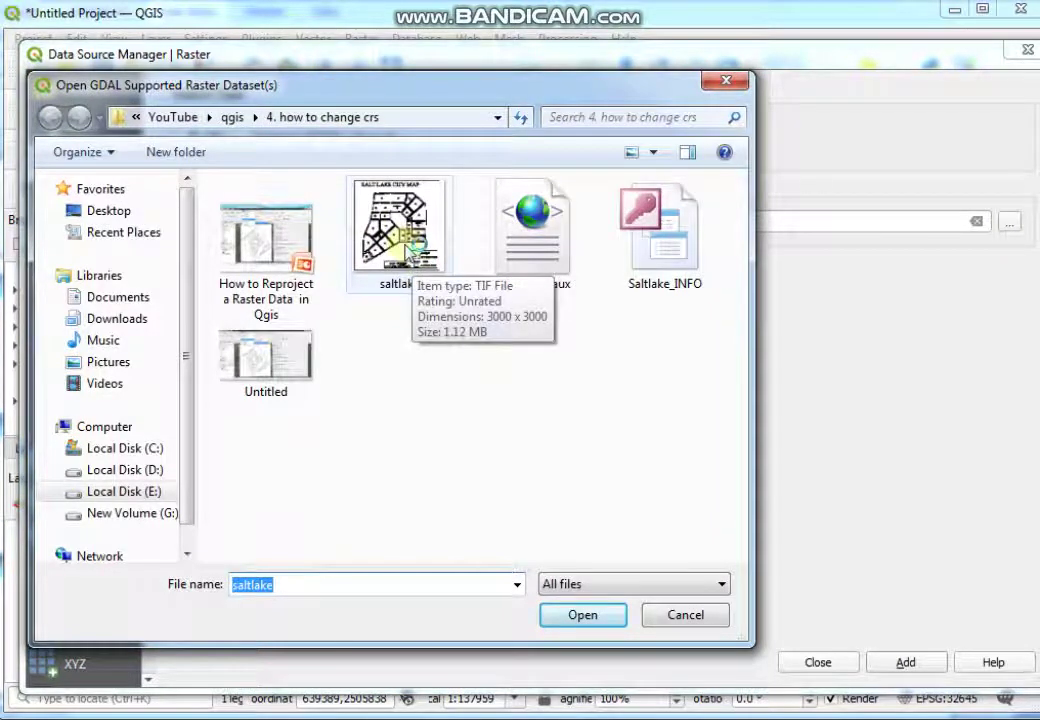
# Load the saltlake TIF file as a raster layer through the Data Source Manager
pyautogui.click(407, 255)
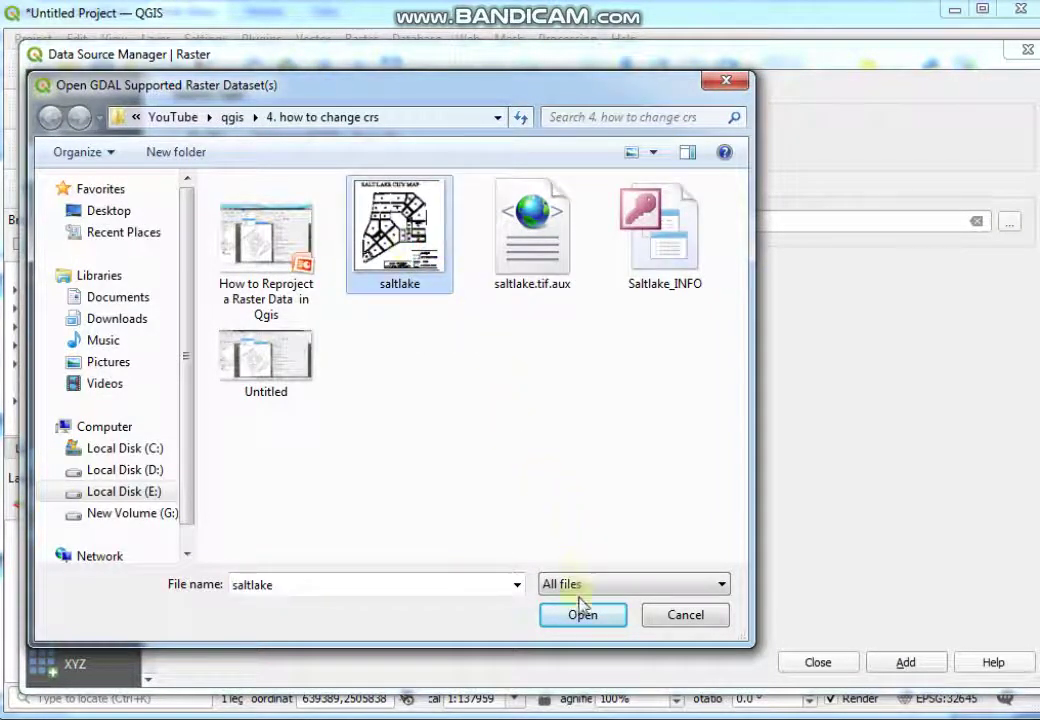
pyautogui.click(591, 622)
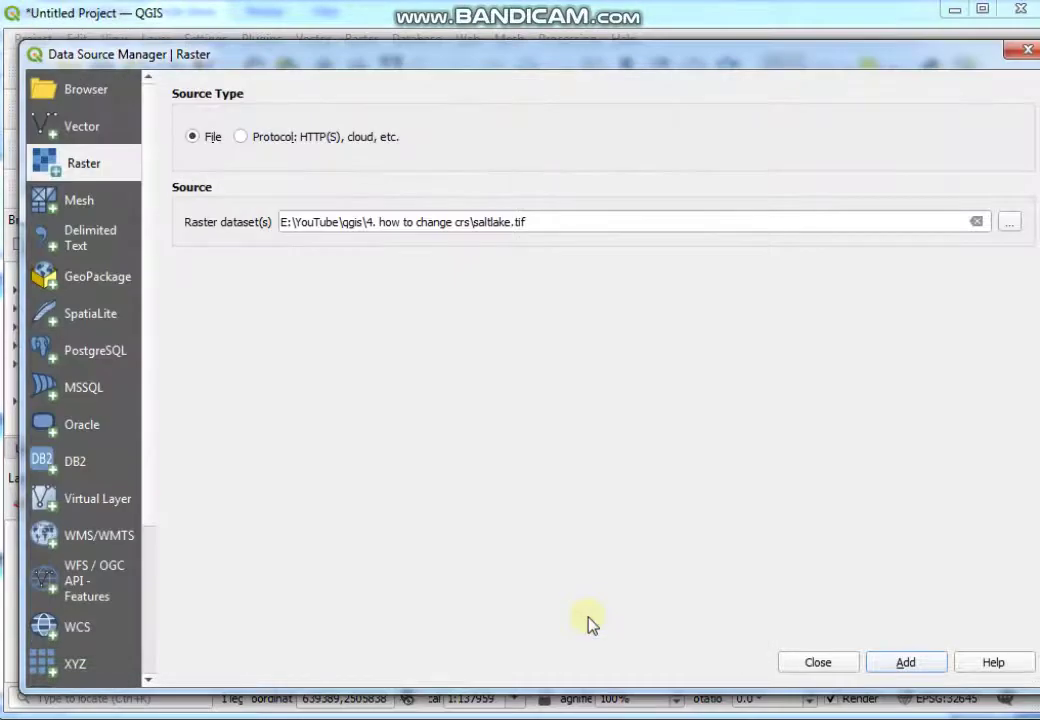
pyautogui.click(912, 665)
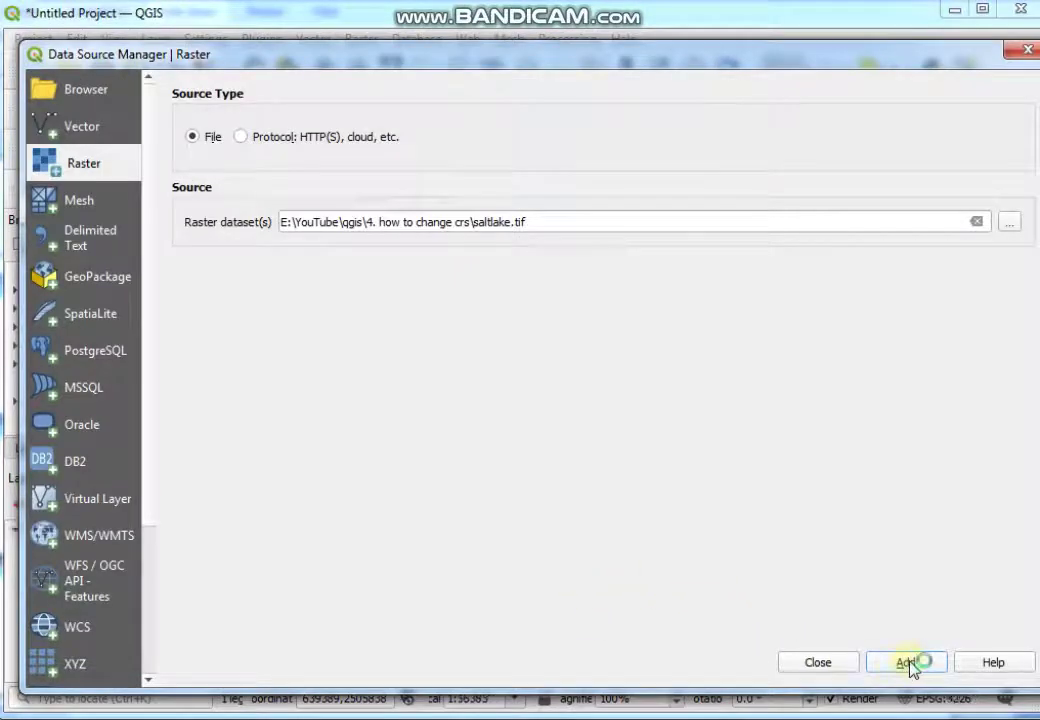
pyautogui.click(817, 663)
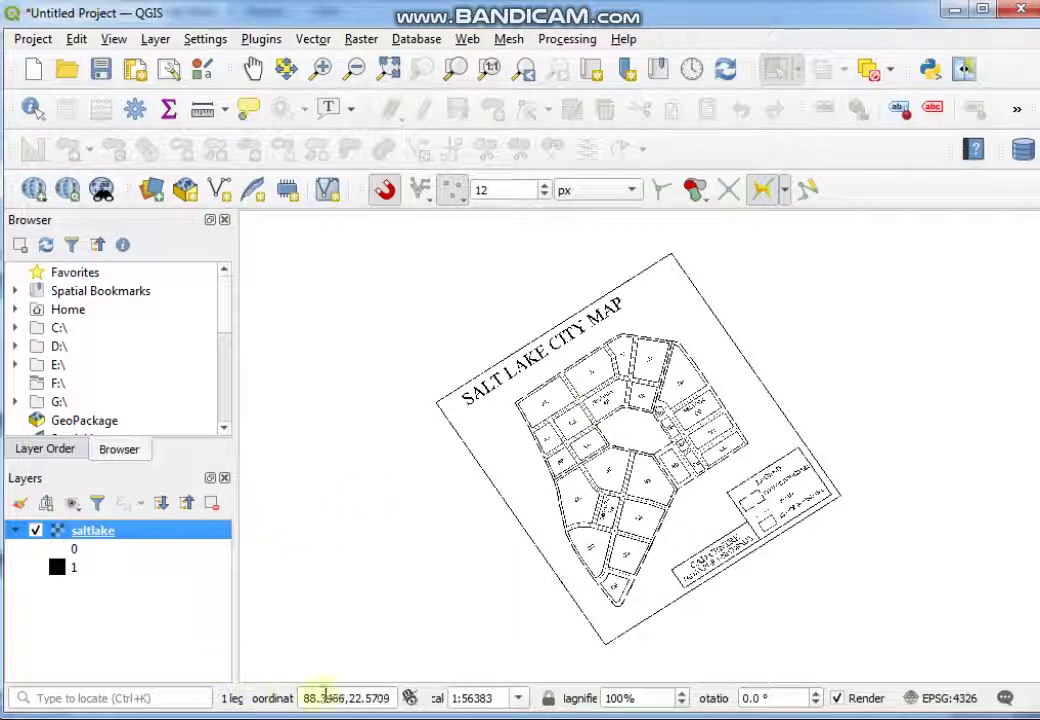
pyautogui.rightClick(131, 540)
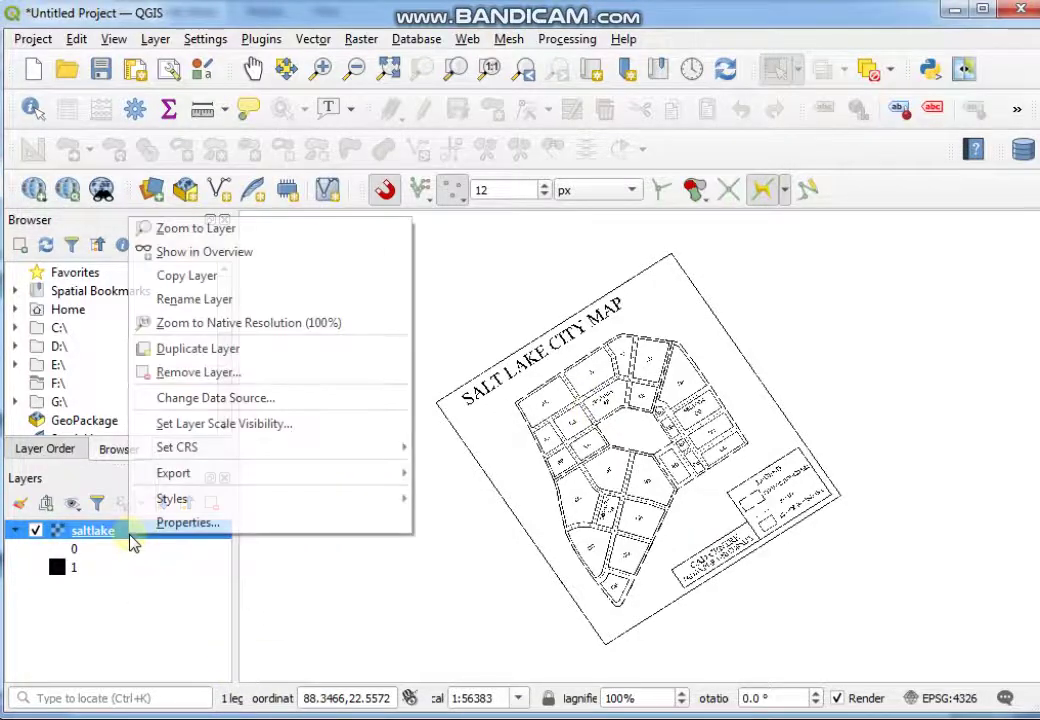
pyautogui.click(190, 525)
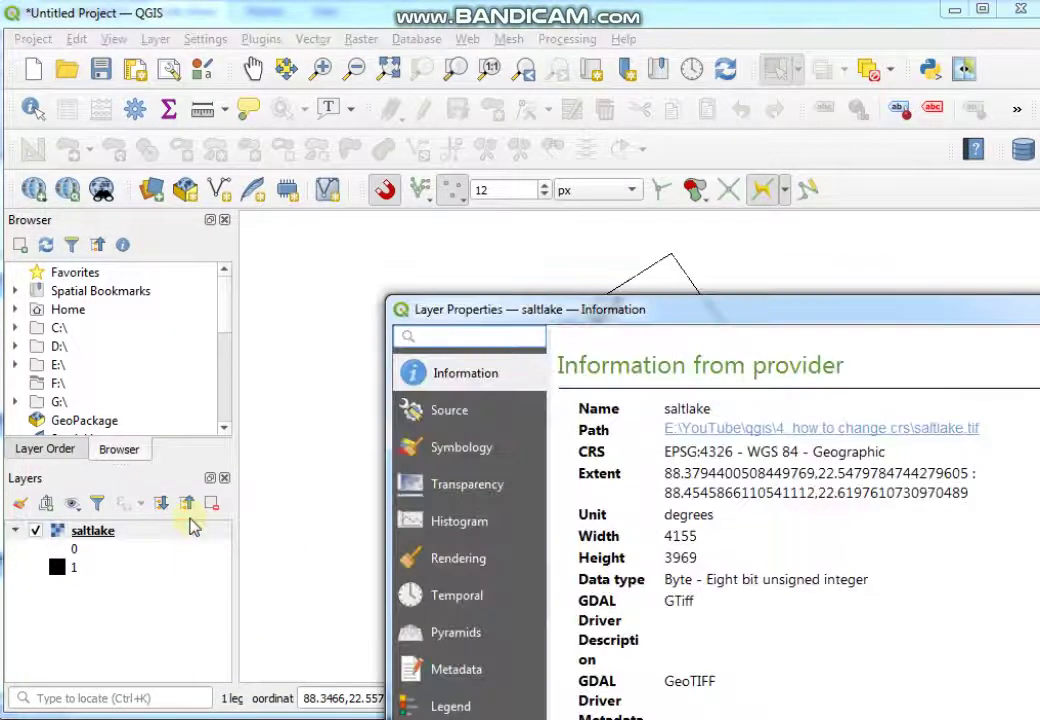
pyautogui.moveTo(781, 314); pyautogui.dragTo(634, 178)
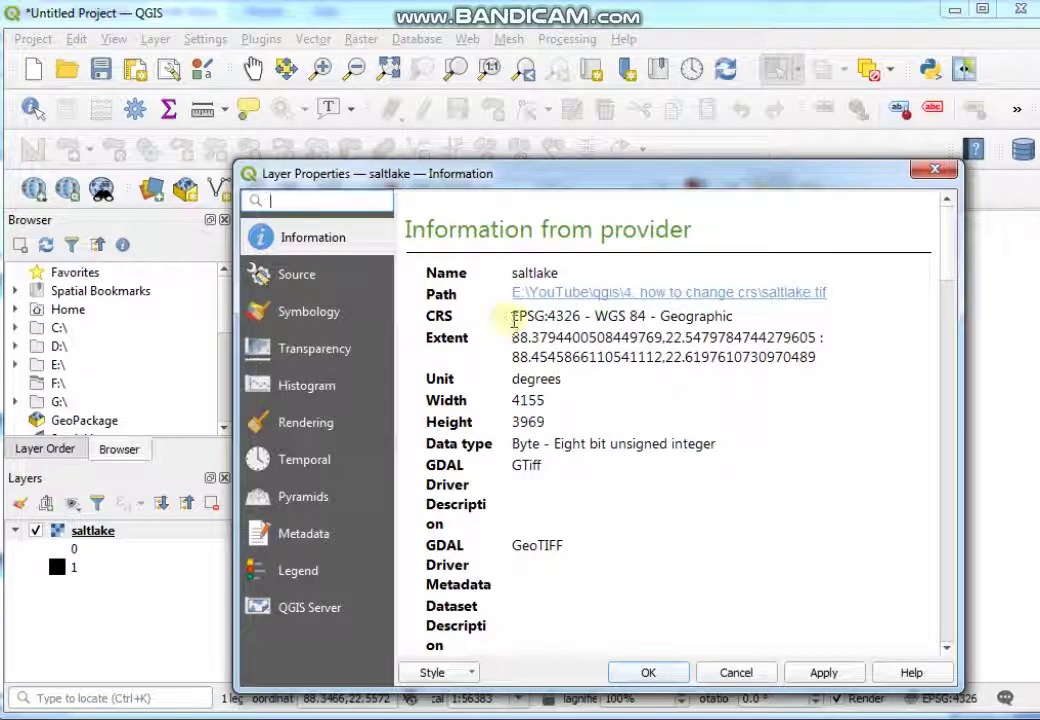
pyautogui.moveTo(514, 318); pyautogui.dragTo(548, 320)
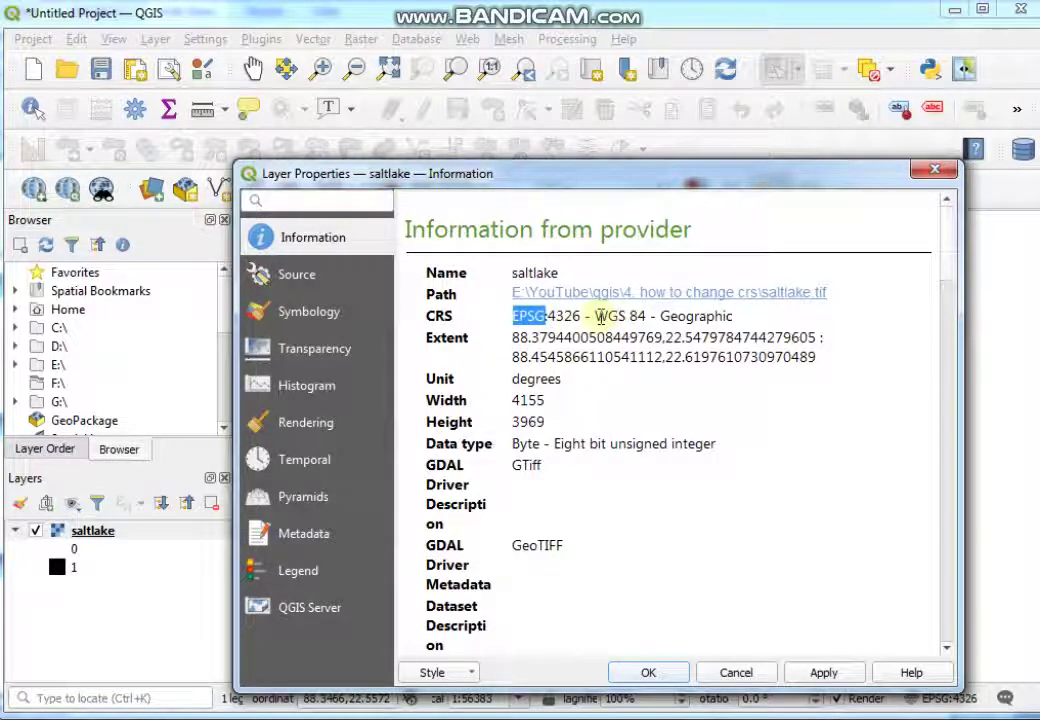
pyautogui.moveTo(595, 316); pyautogui.dragTo(642, 318)
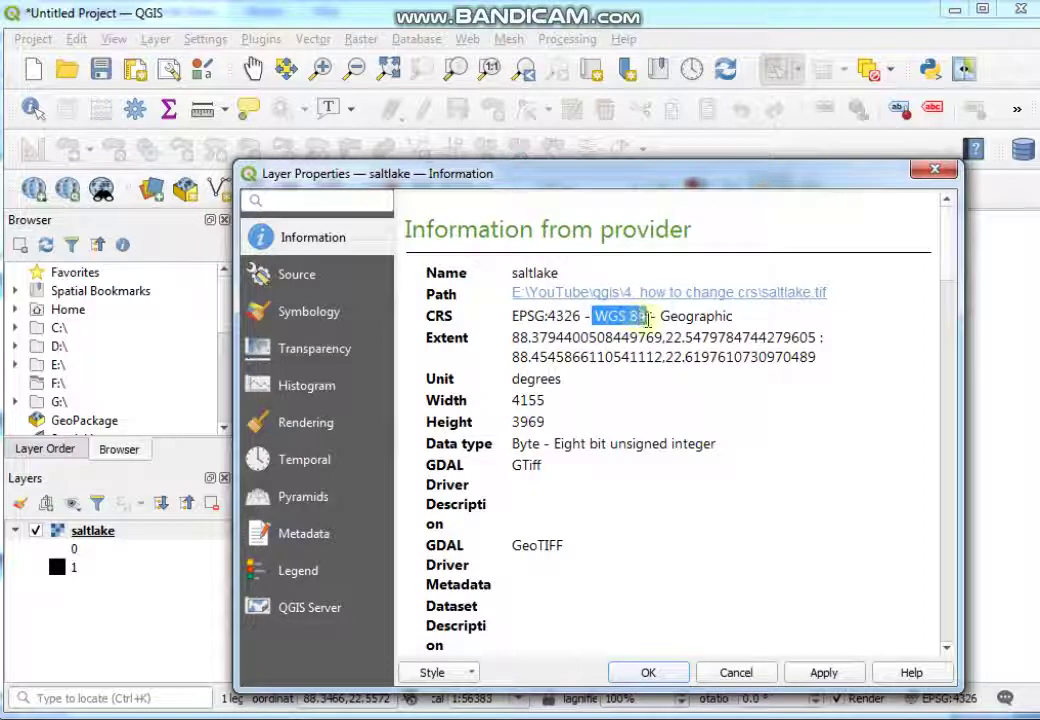
pyautogui.click(935, 173)
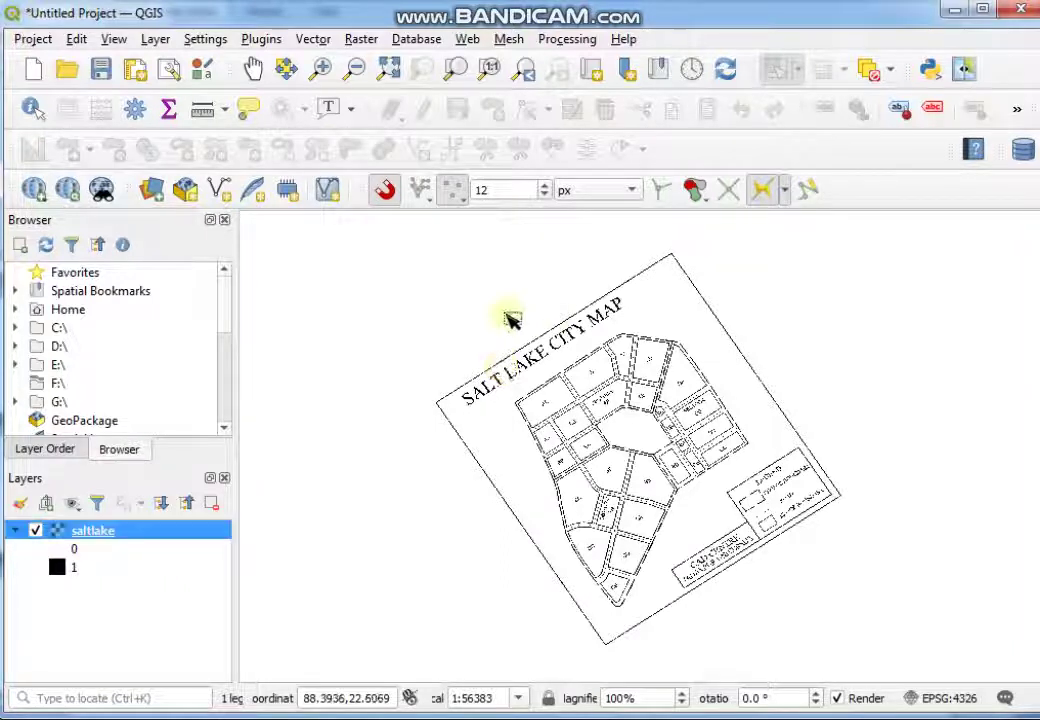
# Launch Raster > Projections > Warp (Reproject) with saltlake [EPSG:4326] as the input layer
pyautogui.click(360, 40)
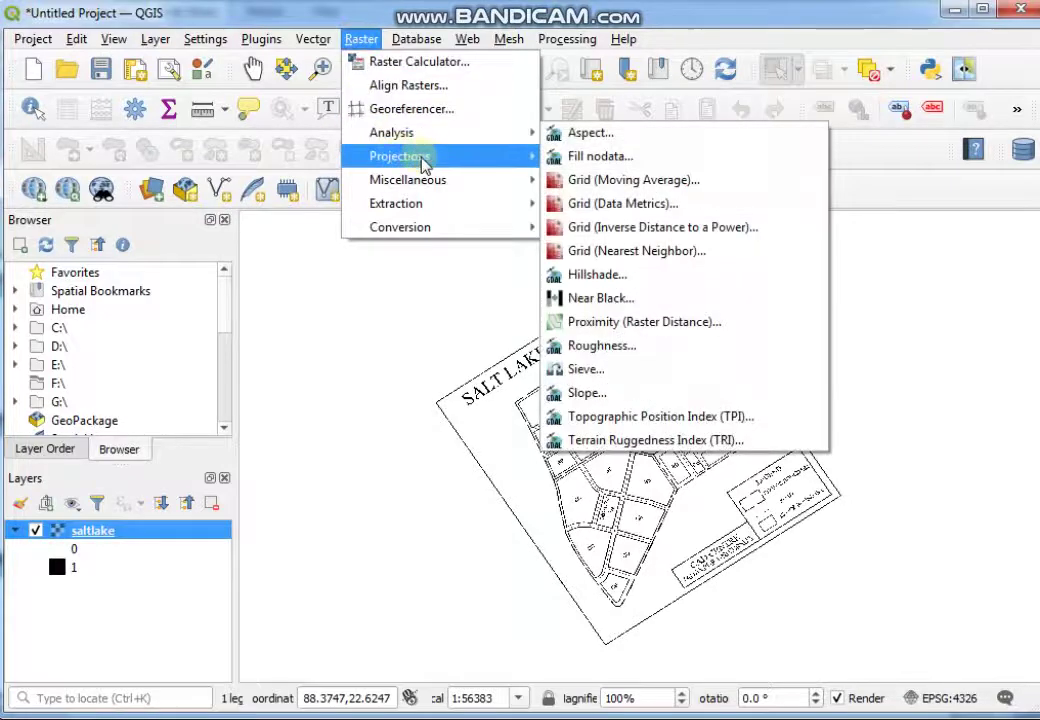
pyautogui.moveTo(434, 160)
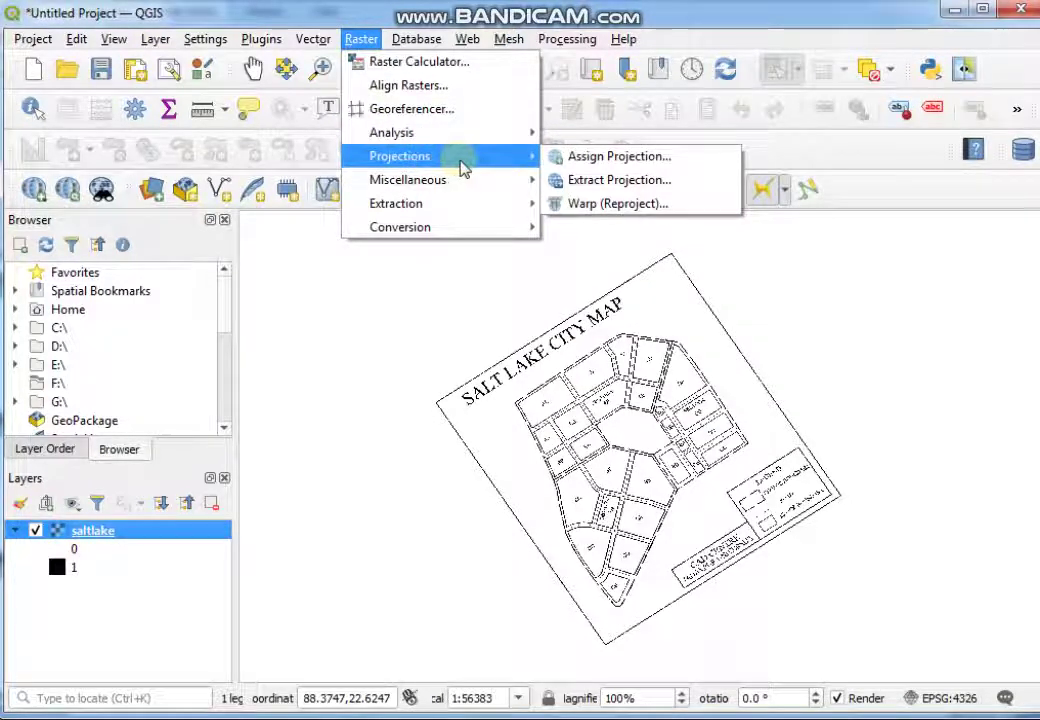
pyautogui.click(622, 214)
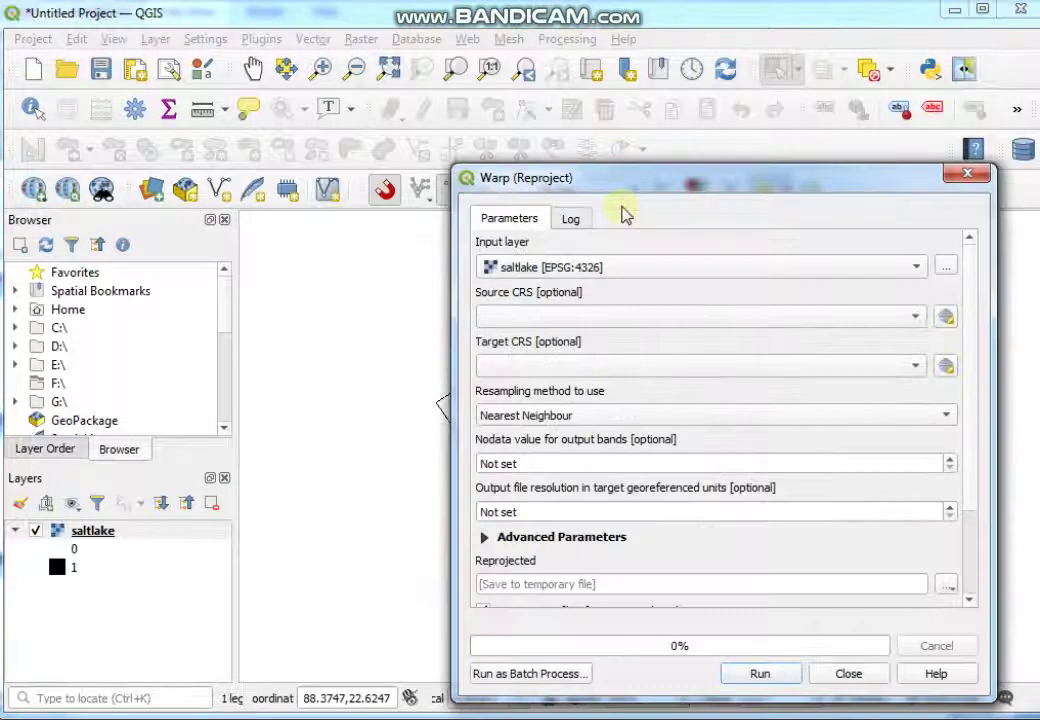
pyautogui.moveTo(706, 186); pyautogui.dragTo(692, 149)
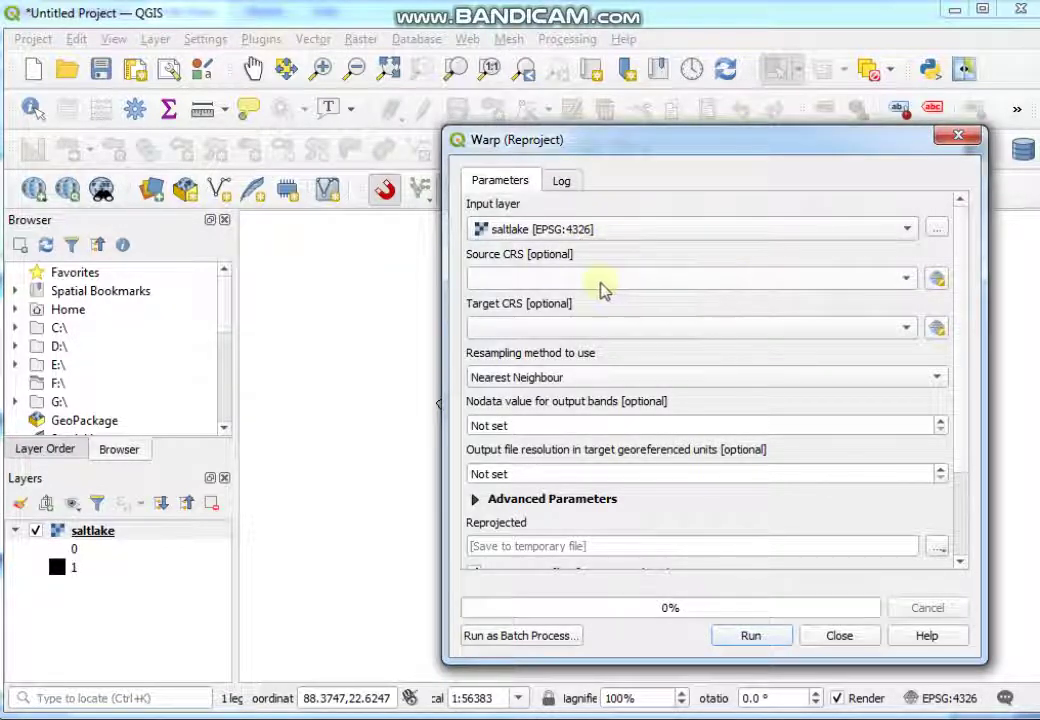
pyautogui.click(937, 279)
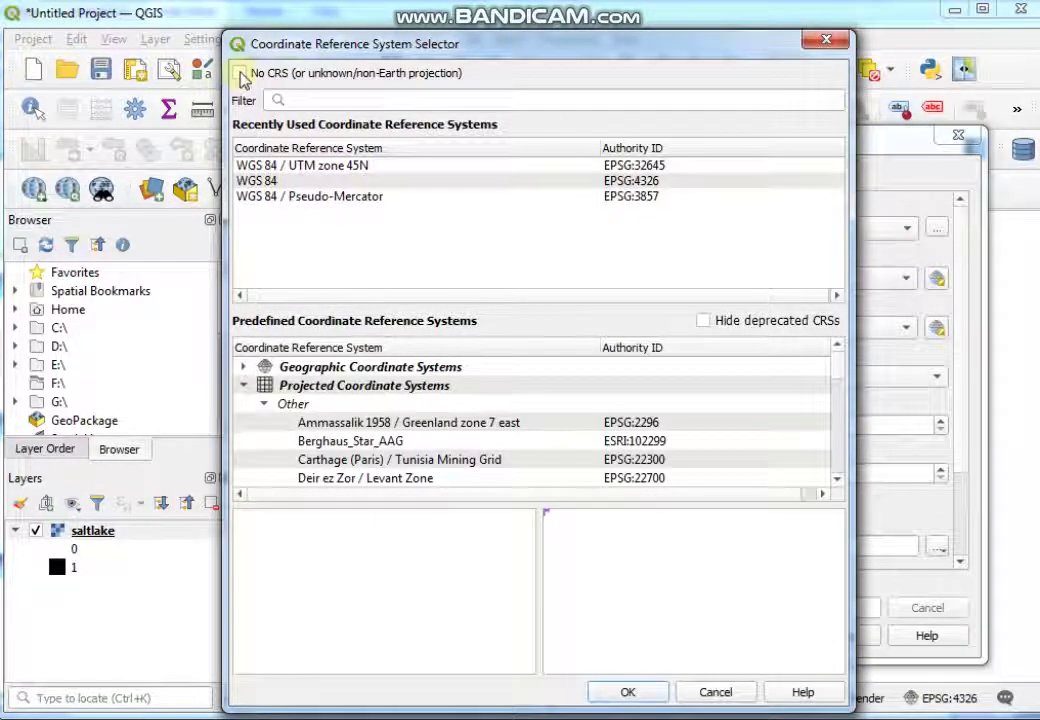
# Choose EPSG:4326 - WGS 84 from Recently Used as the source CRS
pyautogui.click(465, 181)
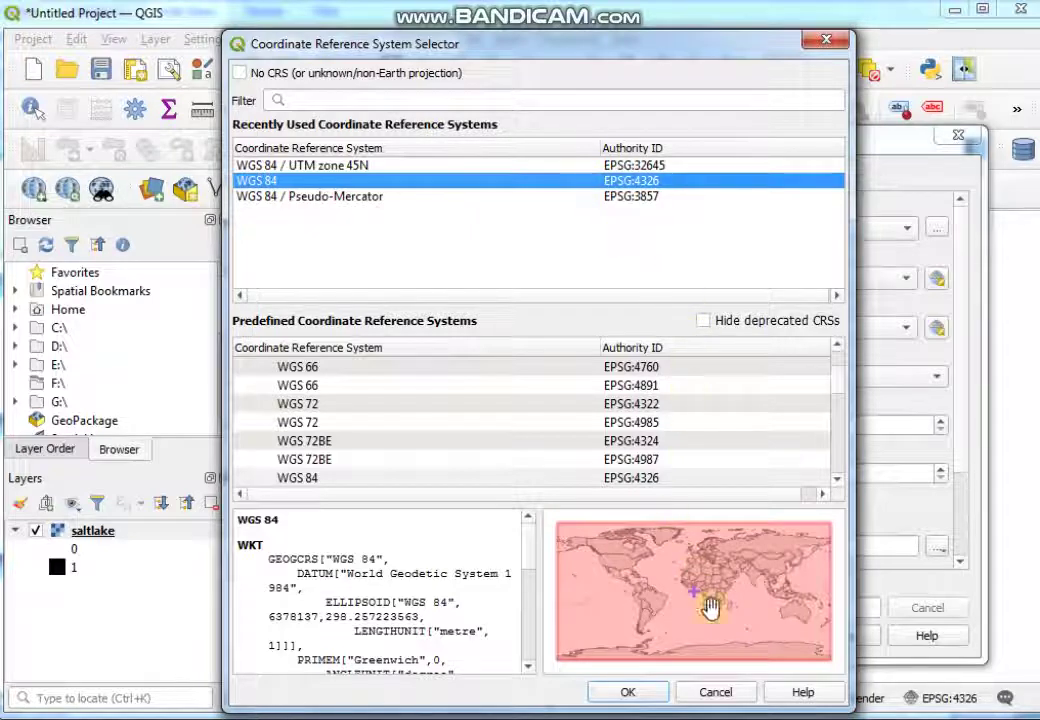
pyautogui.click(630, 692)
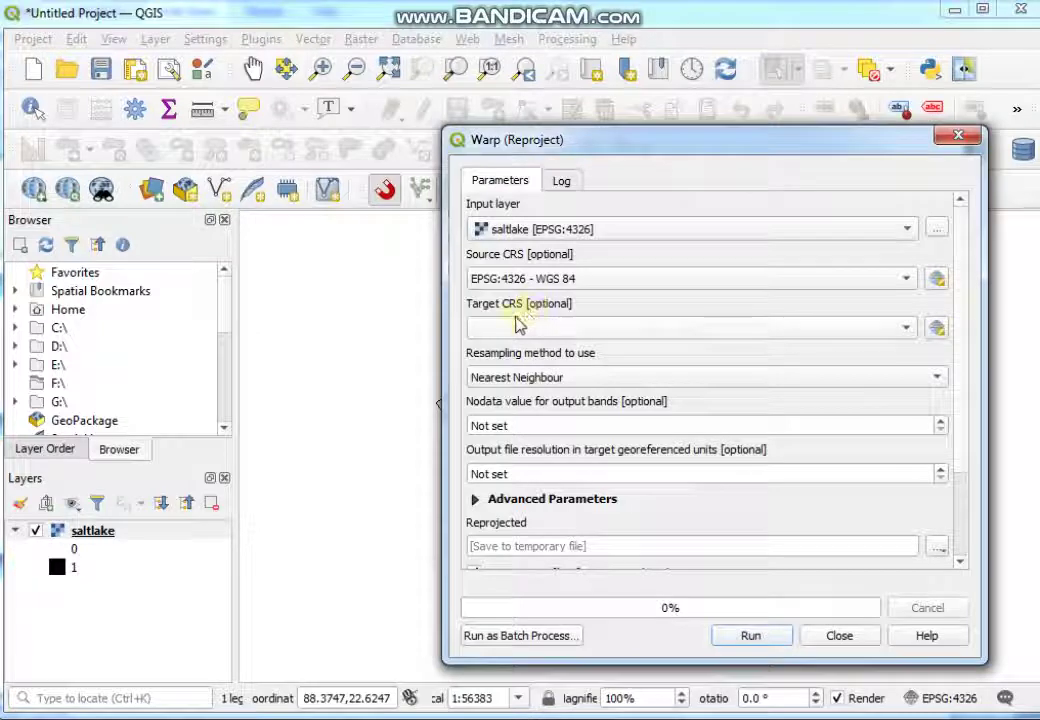
# Set the target CRS to EPSG:32645 - WGS 84 / UTM zone 45N after checking its preview map
pyautogui.click(936, 329)
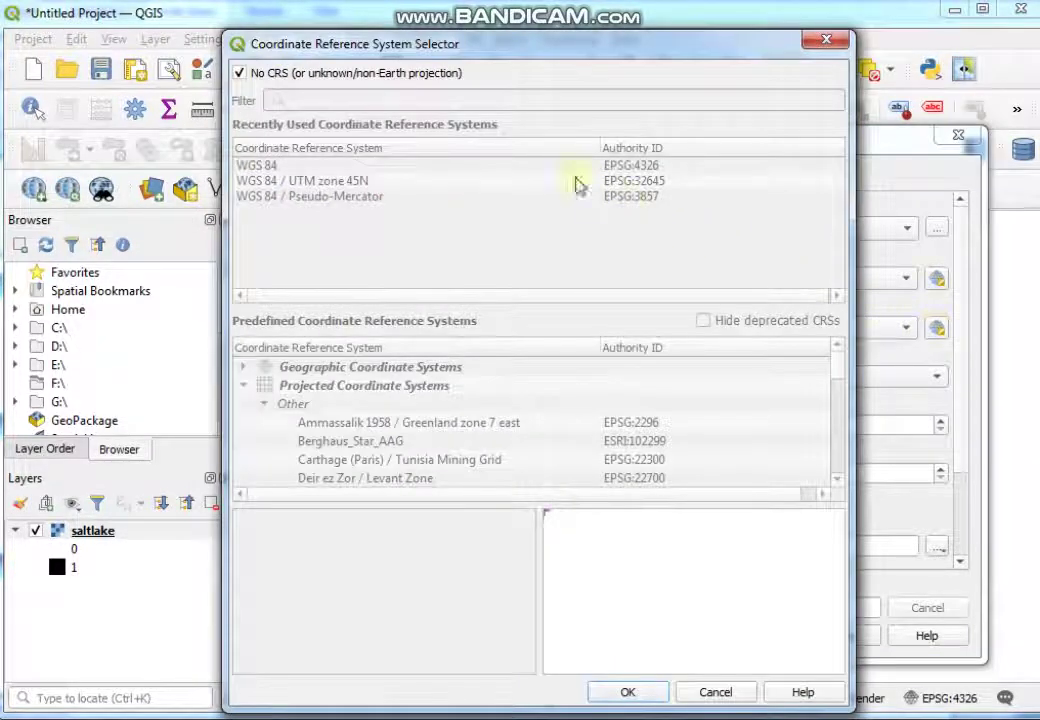
pyautogui.click(241, 76)
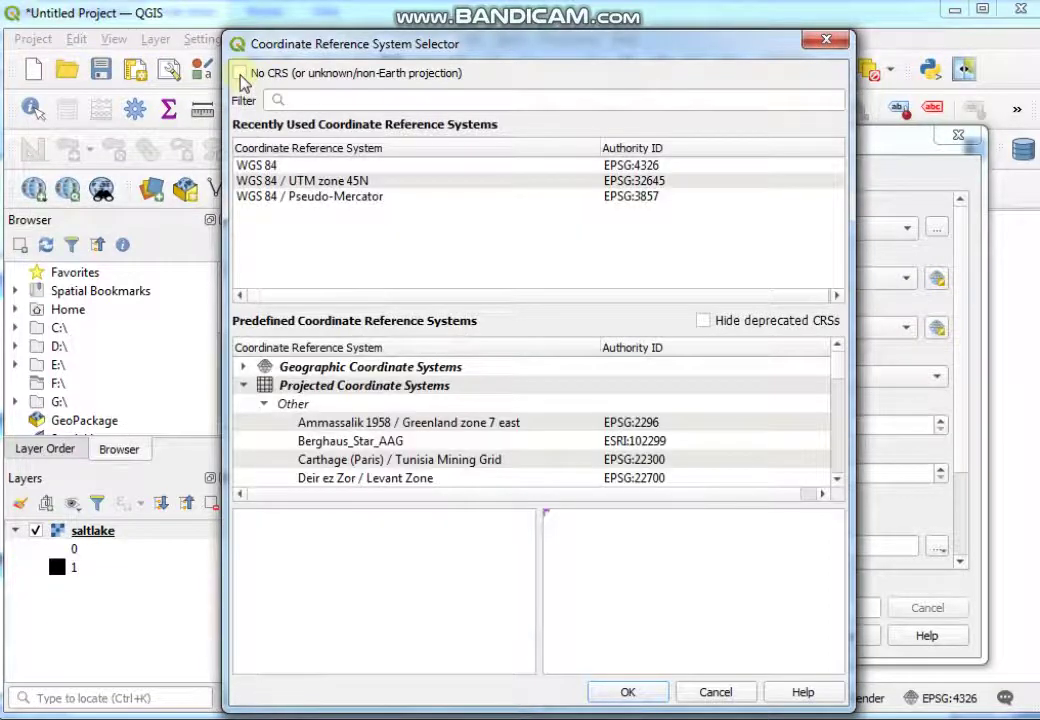
pyautogui.click(395, 184)
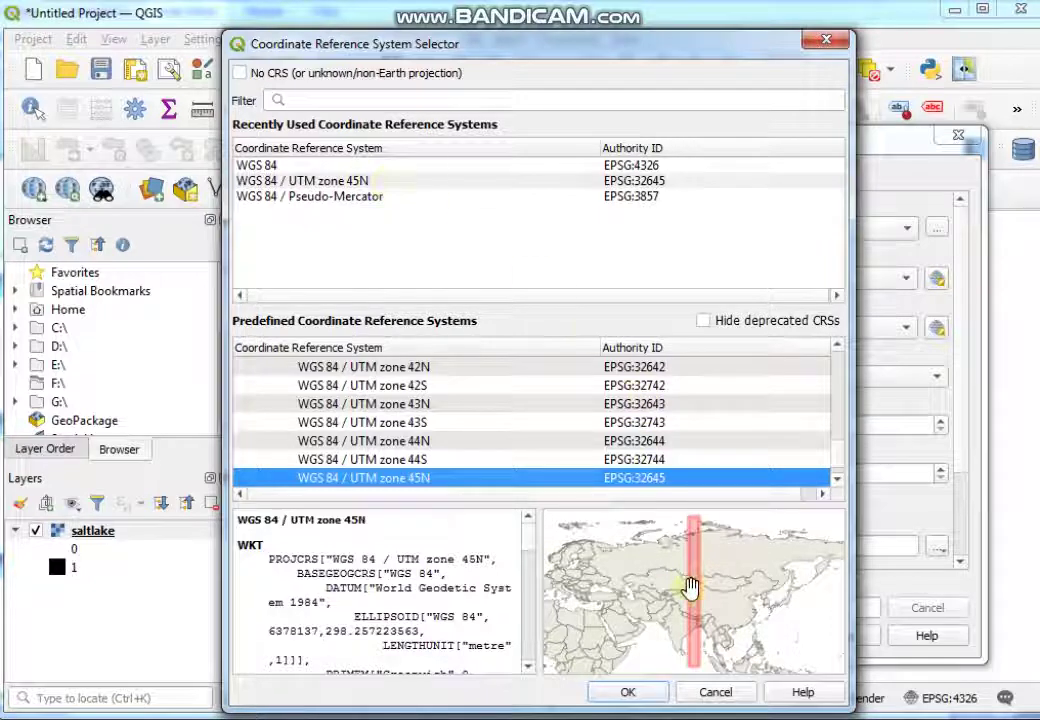
pyautogui.scroll(2, 698, 644)
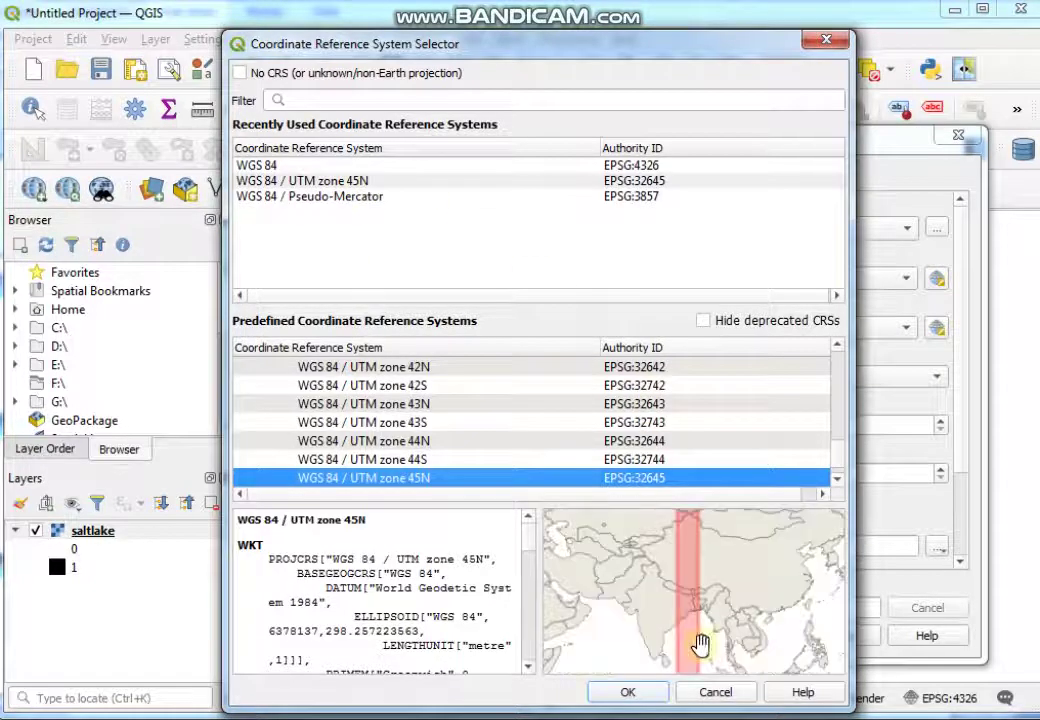
pyautogui.scroll(-2, 702, 644)
pyautogui.moveTo(659, 492); pyautogui.dragTo(652, 610)
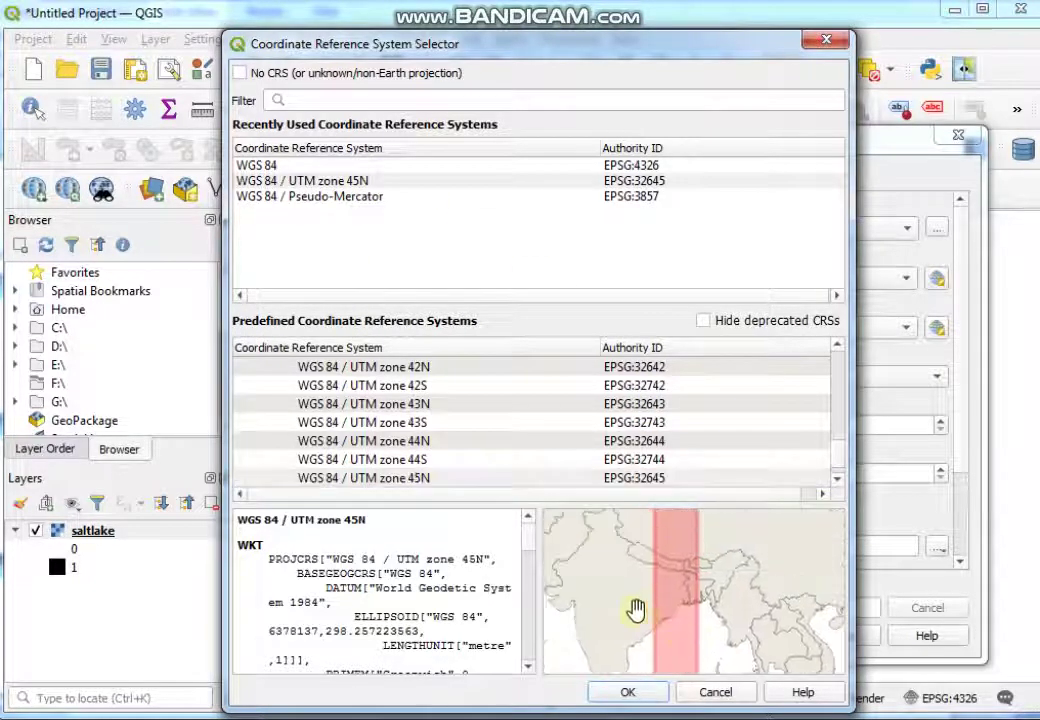
pyautogui.scroll(3, 678, 588)
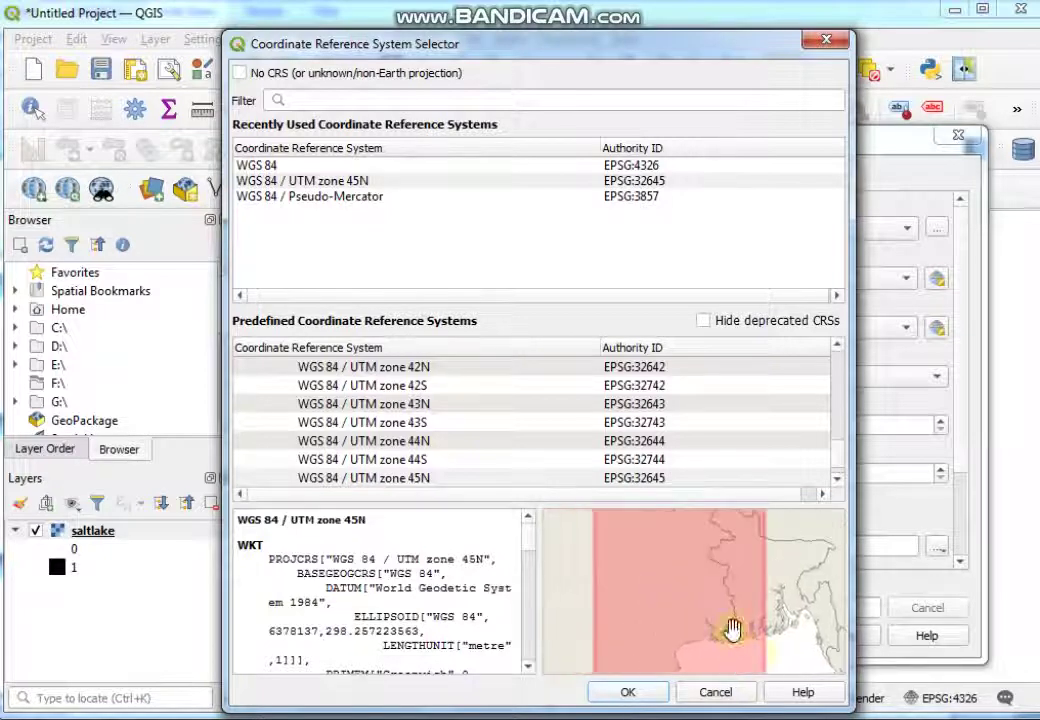
pyautogui.scroll(-2, 728, 568)
pyautogui.moveTo(720, 572); pyautogui.dragTo(696, 562)
pyautogui.scroll(3, 716, 555)
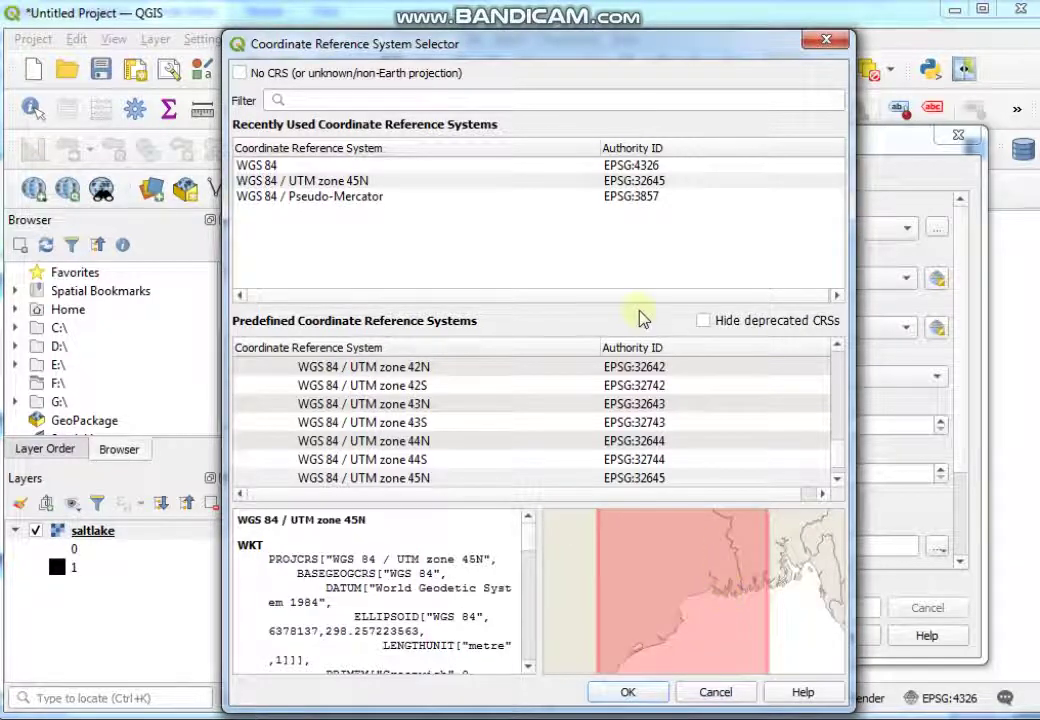
pyautogui.click(628, 693)
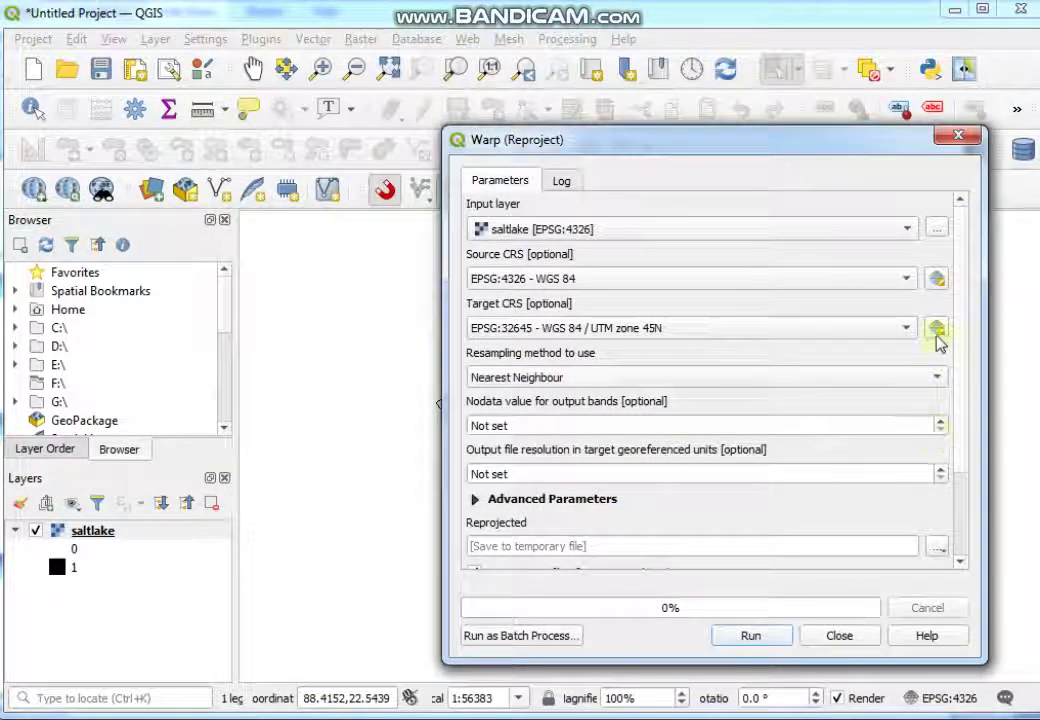
# Save the reprojected output as saltlake_reproject.tif in the '4. how to change crs' folder
pyautogui.click(946, 551)
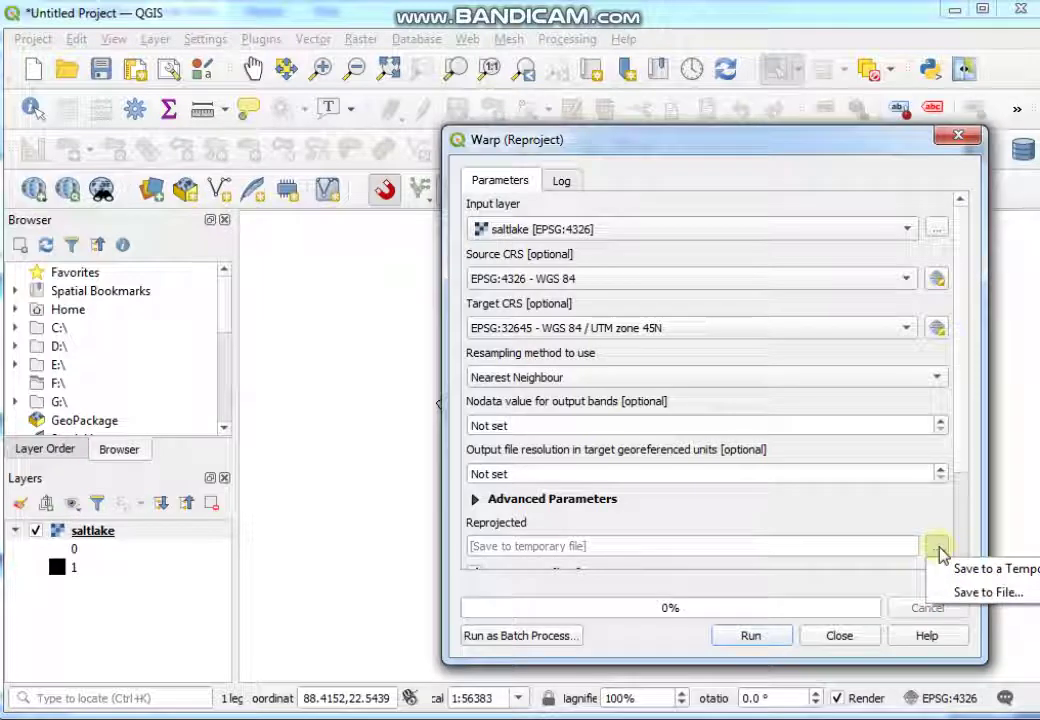
pyautogui.click(975, 595)
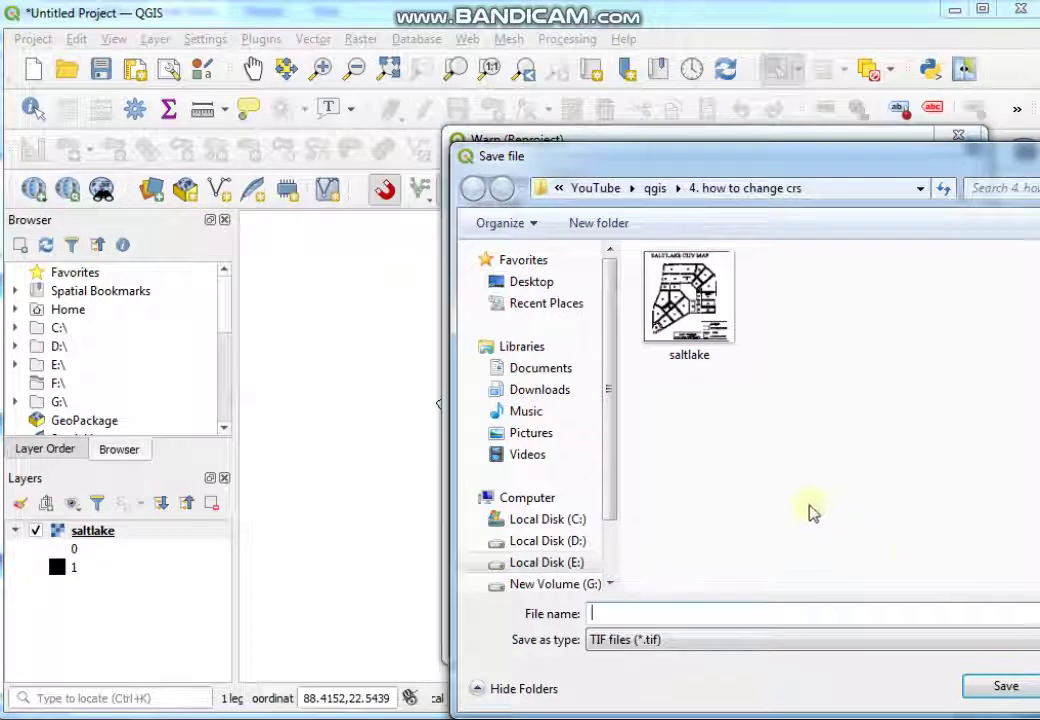
pyautogui.click(705, 360)
pyautogui.click(653, 616)
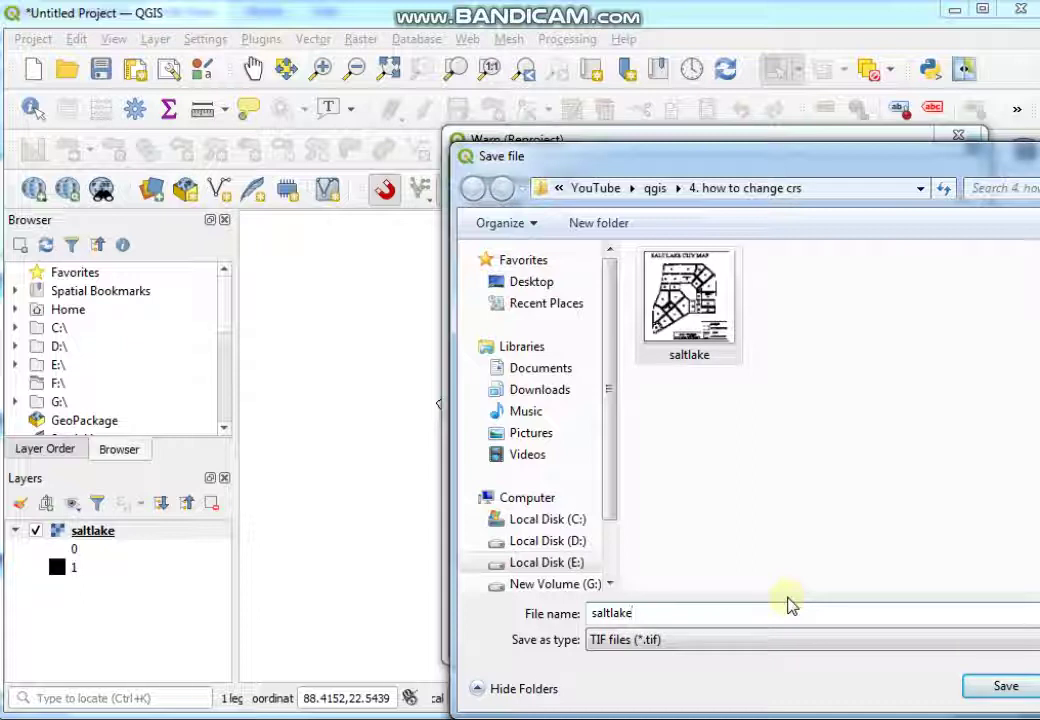
pyautogui.write('_repro')
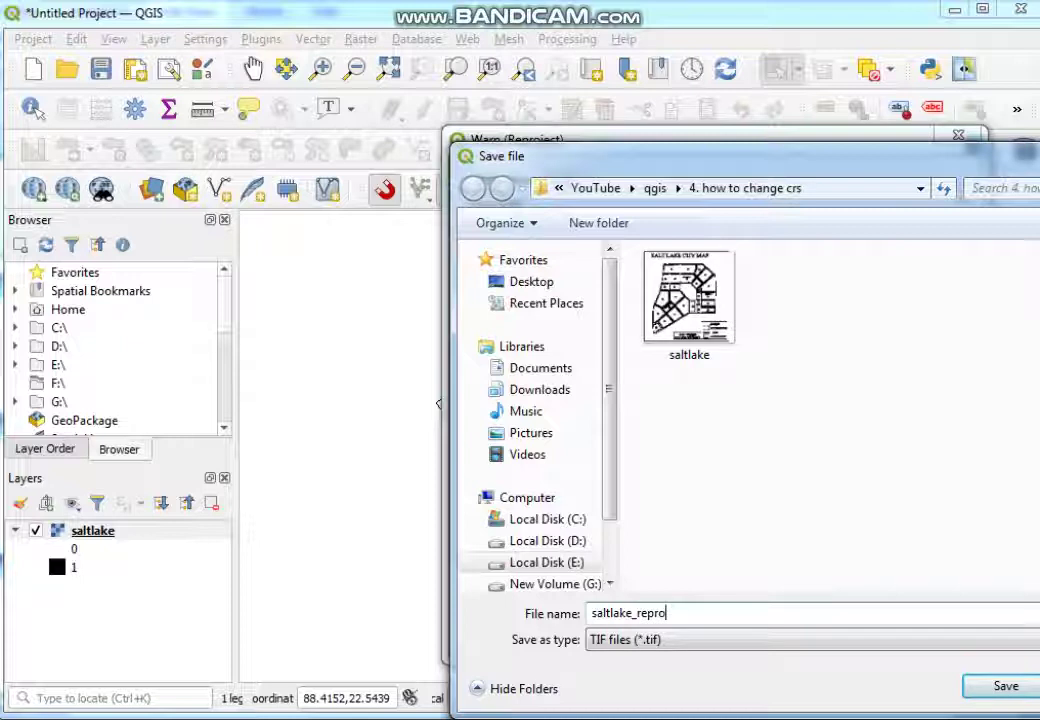
pyautogui.write('ject')
pyautogui.click(1005, 690)
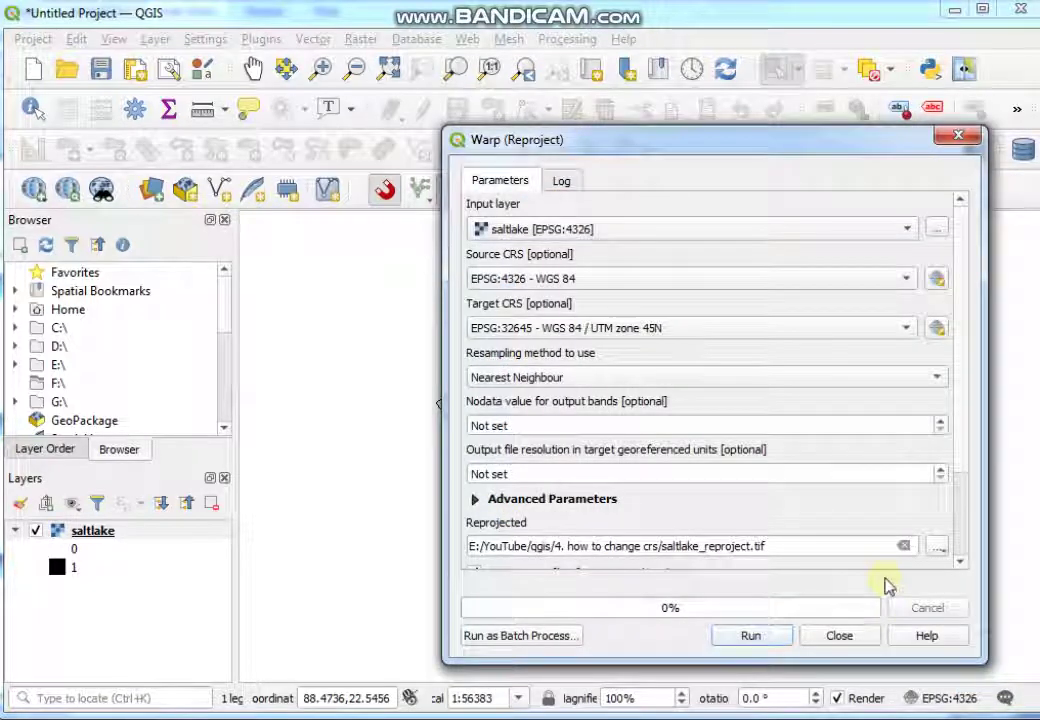
pyautogui.click(752, 636)
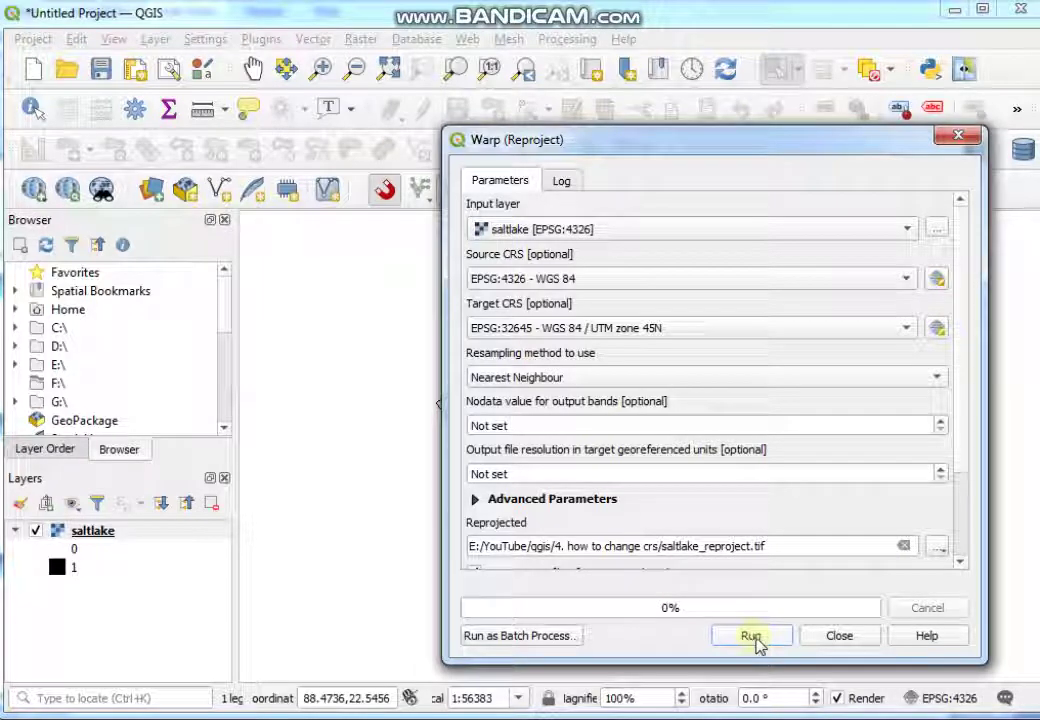
# Run the warp to add the saltlake_reproject layer, then close the tool
pyautogui.click(752, 636)
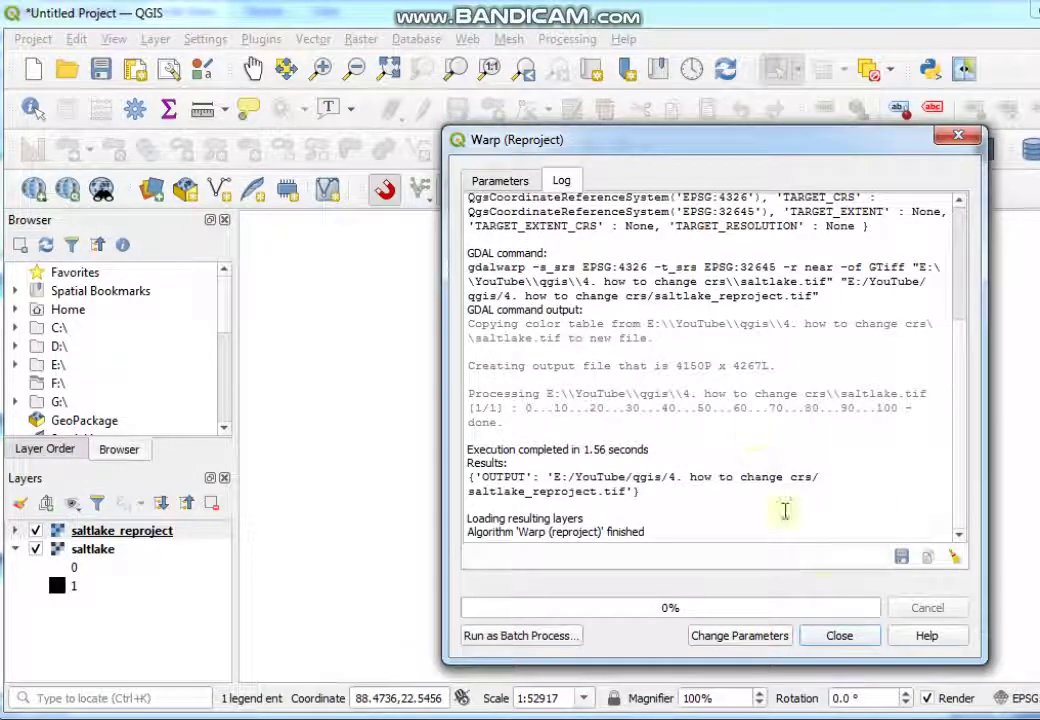
pyautogui.click(840, 636)
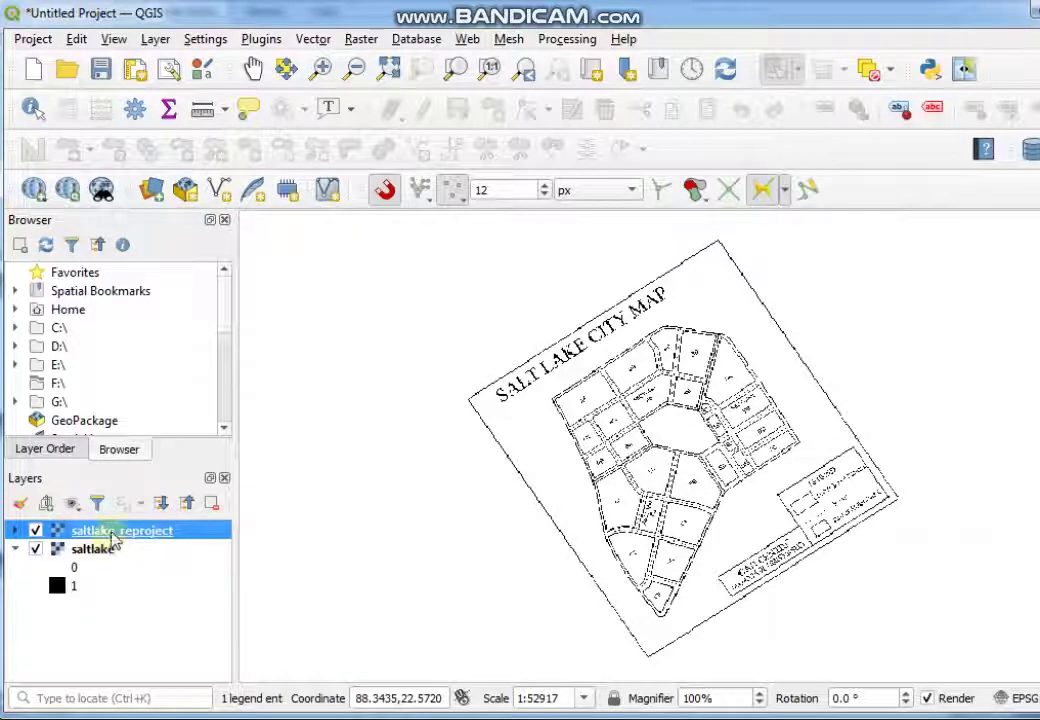
pyautogui.moveTo(113, 537)
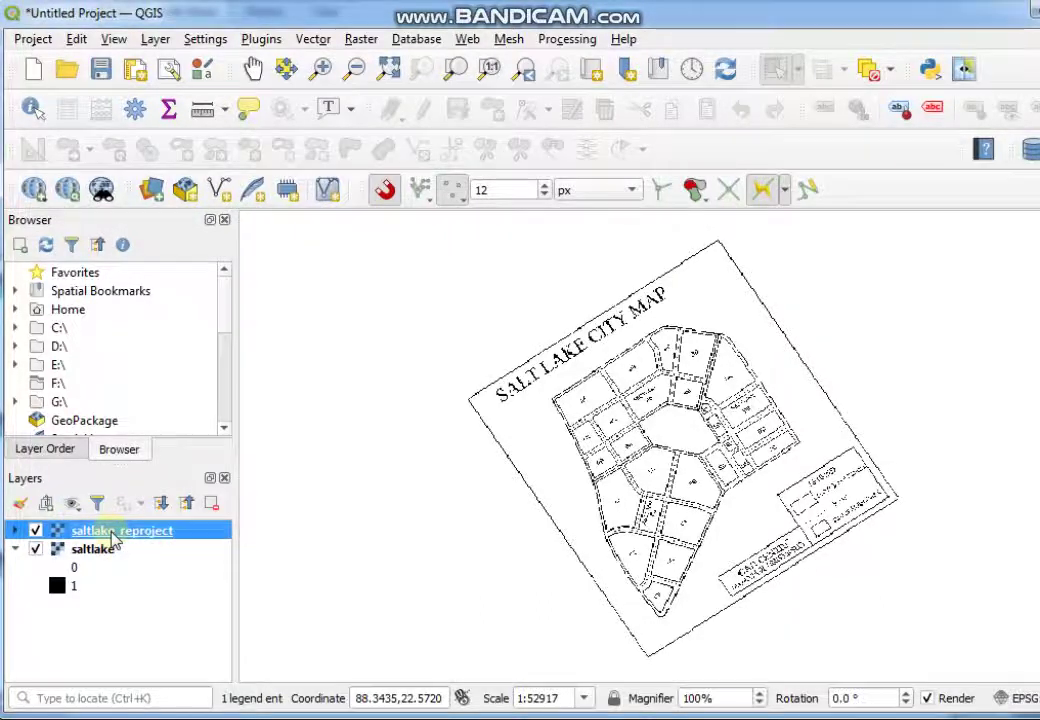
pyautogui.rightClick(113, 537)
pyautogui.click(116, 589)
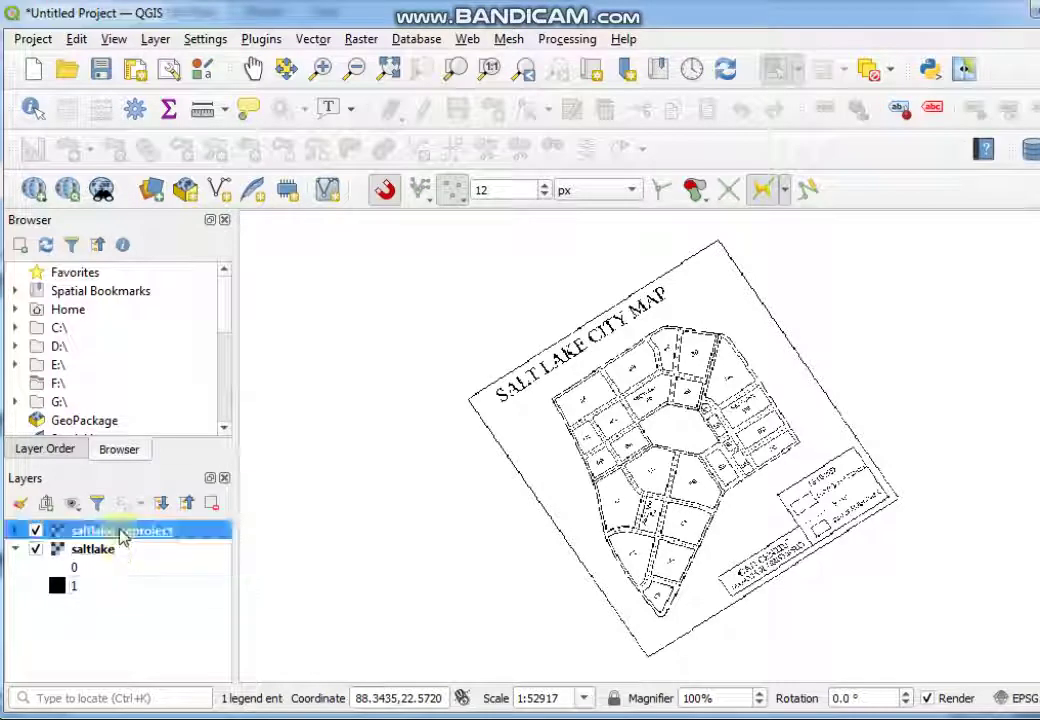
pyautogui.click(123, 538)
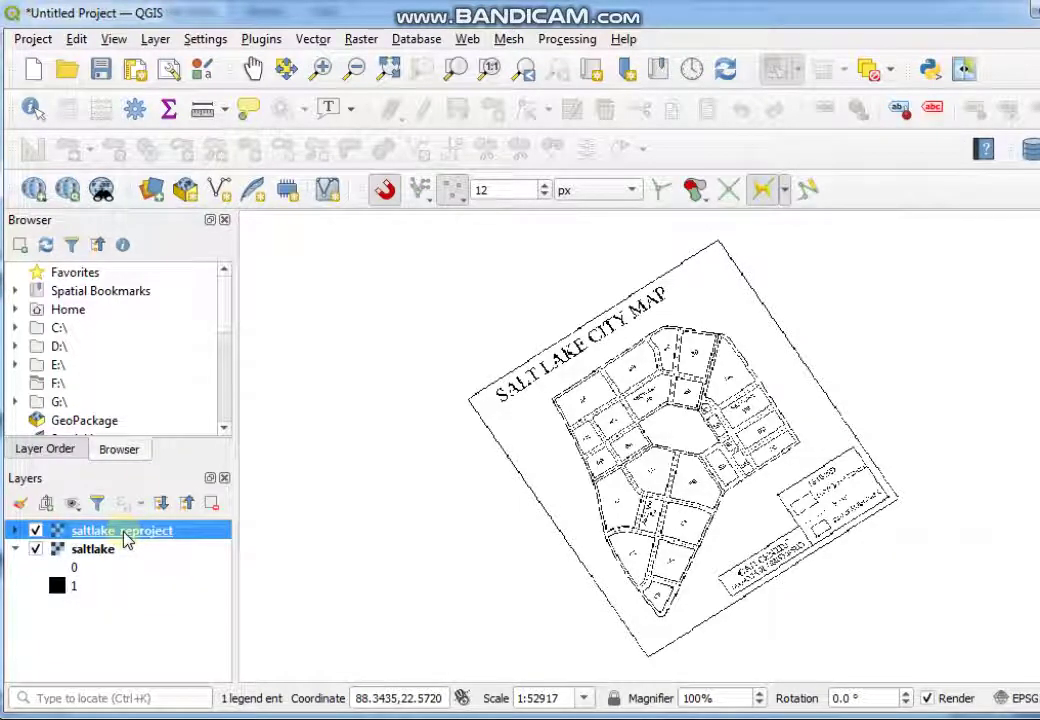
pyautogui.rightClick(125, 539)
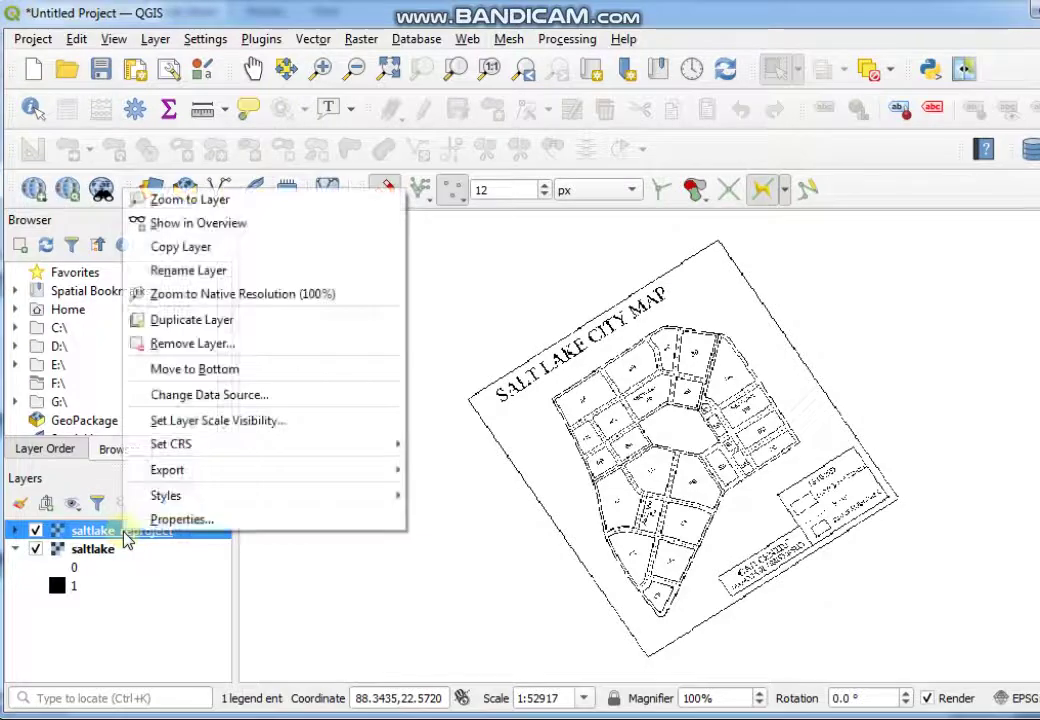
pyautogui.click(180, 522)
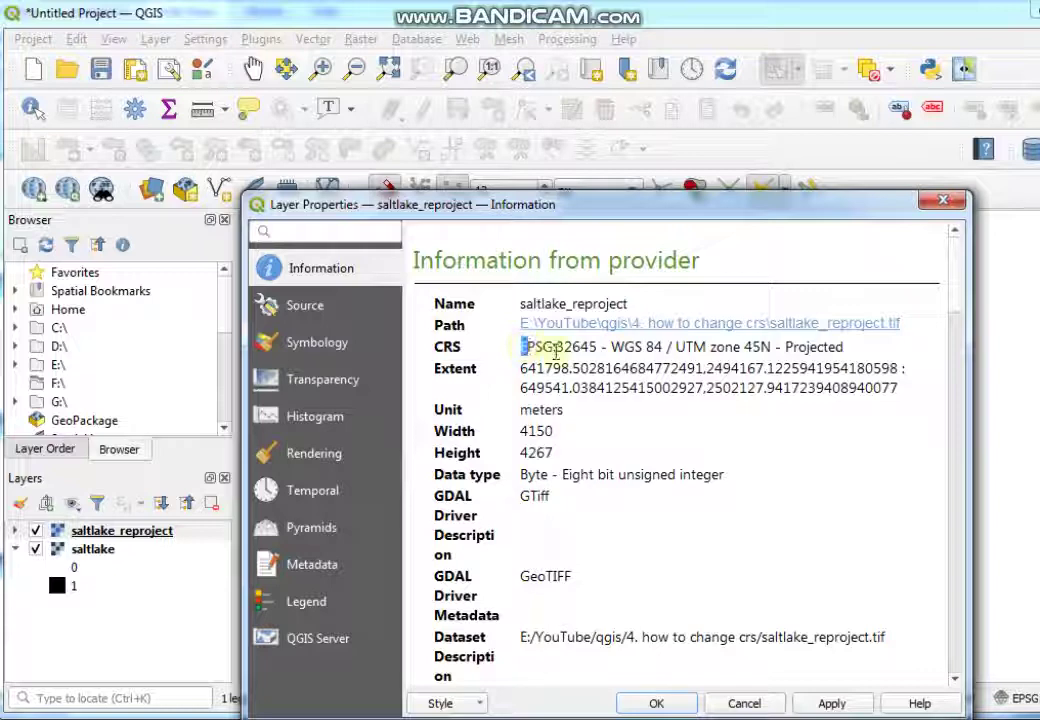
pyautogui.moveTo(522, 347); pyautogui.dragTo(538, 351)
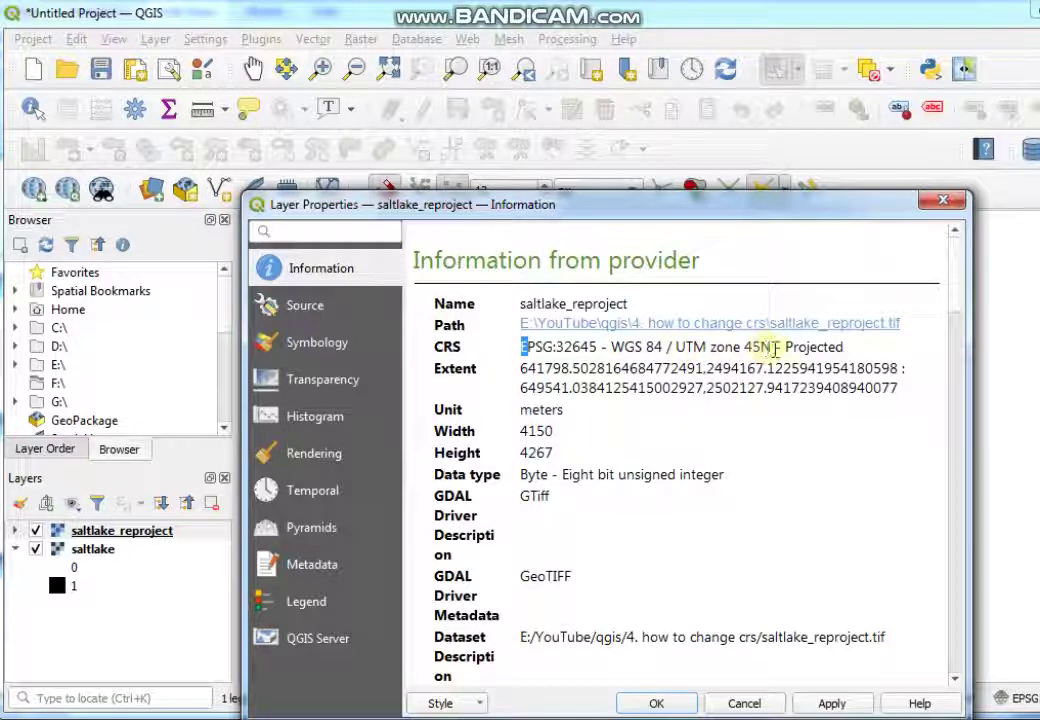
pyautogui.moveTo(786, 347); pyautogui.dragTo(845, 370)
pyautogui.click(587, 452)
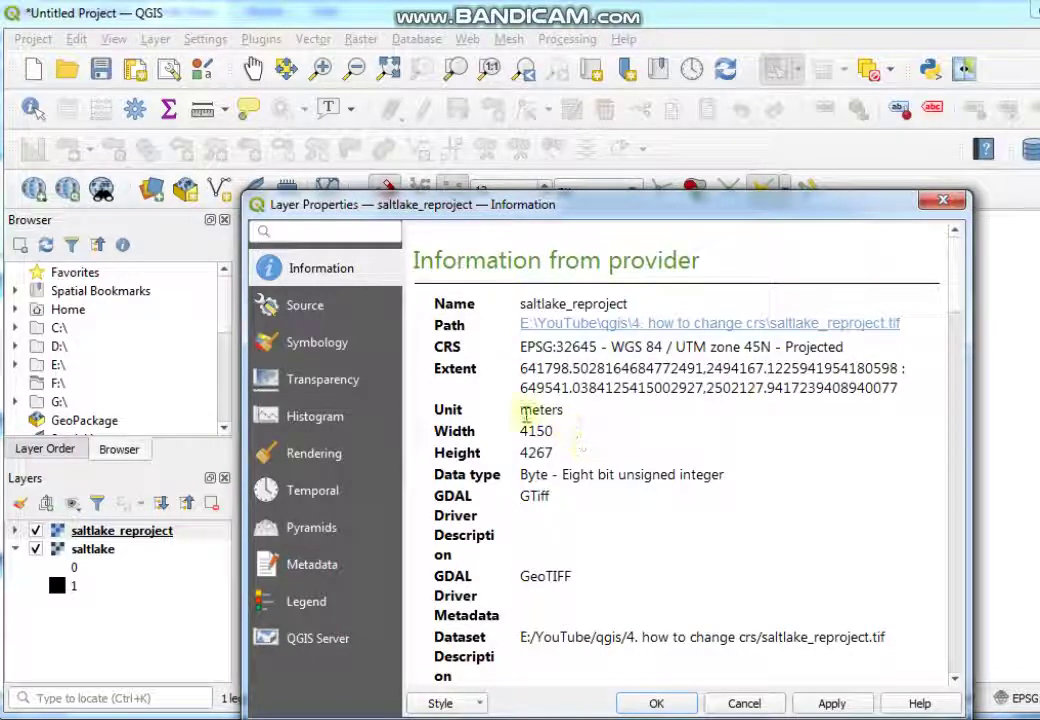
pyautogui.moveTo(518, 412); pyautogui.dragTo(573, 418)
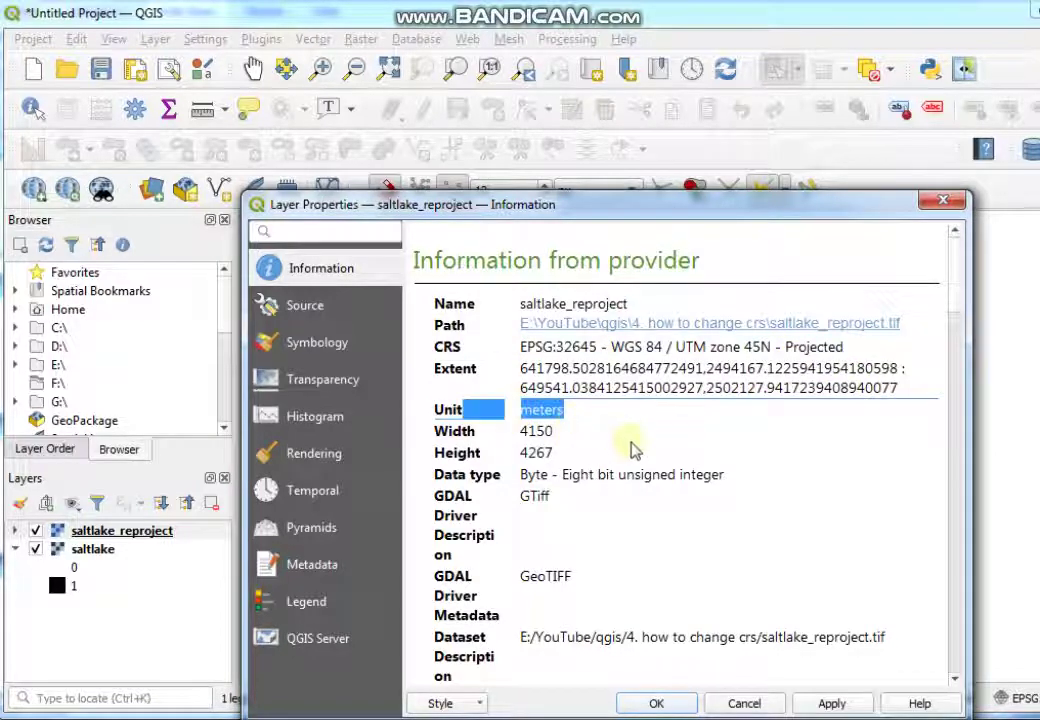
pyautogui.click(583, 441)
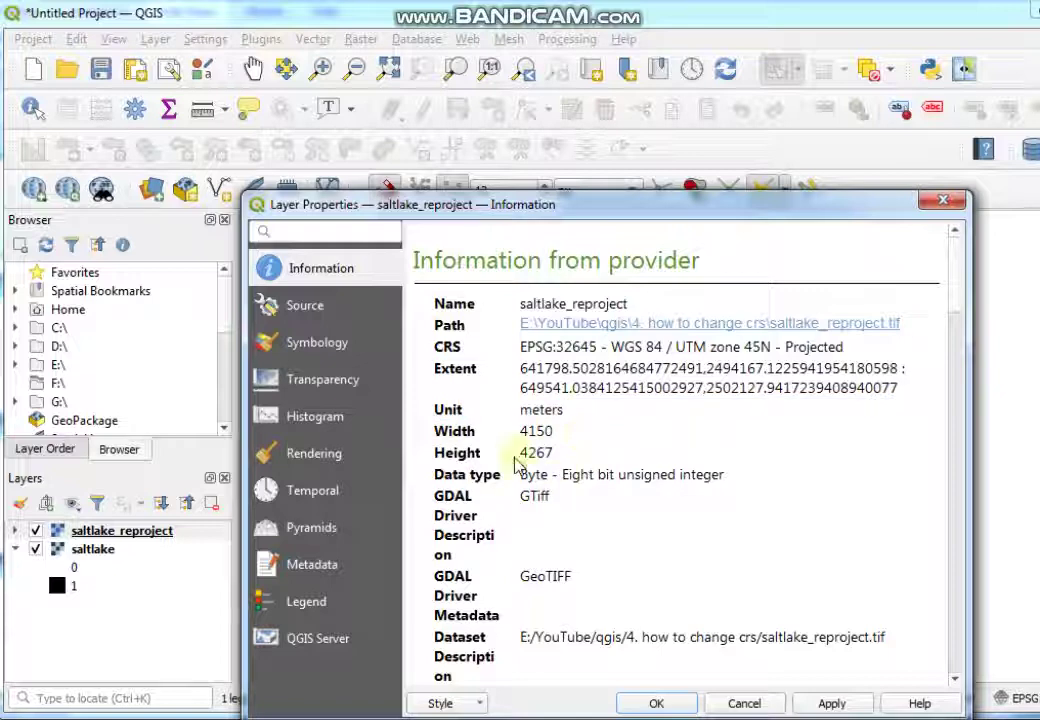
pyautogui.scroll(-2, 650, 572)
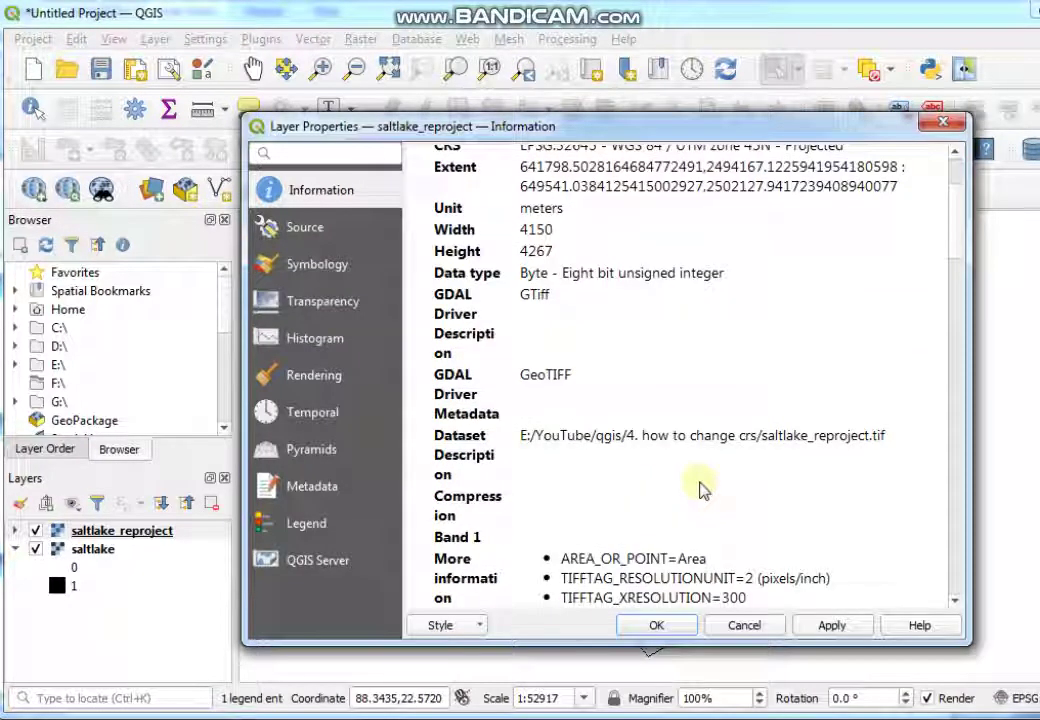
pyautogui.click(658, 624)
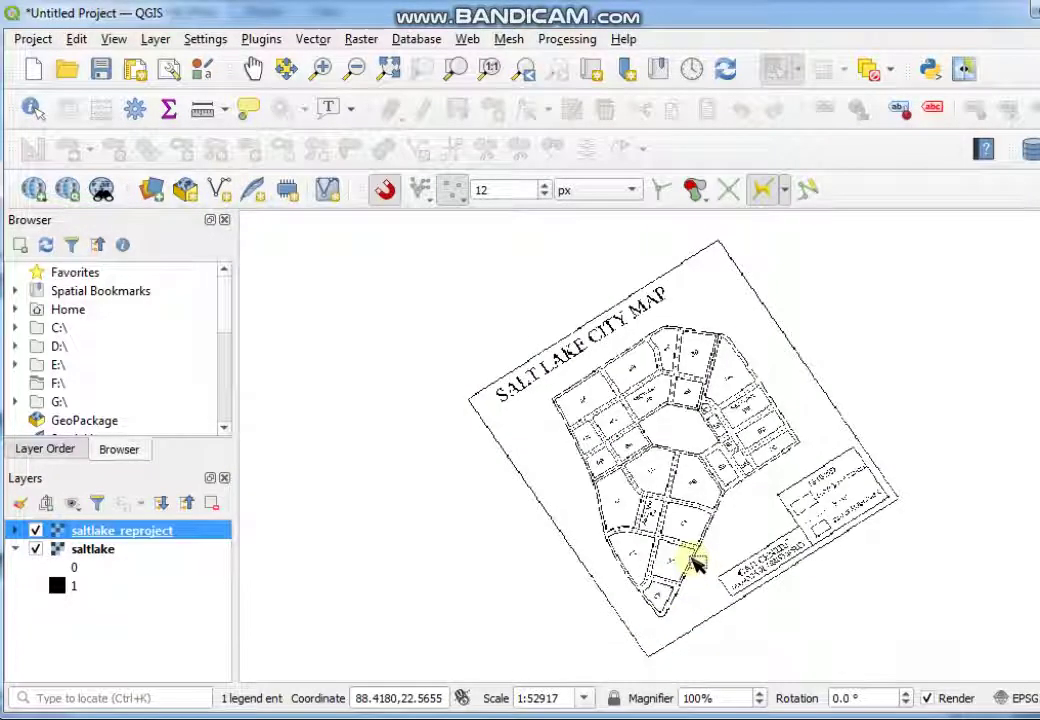